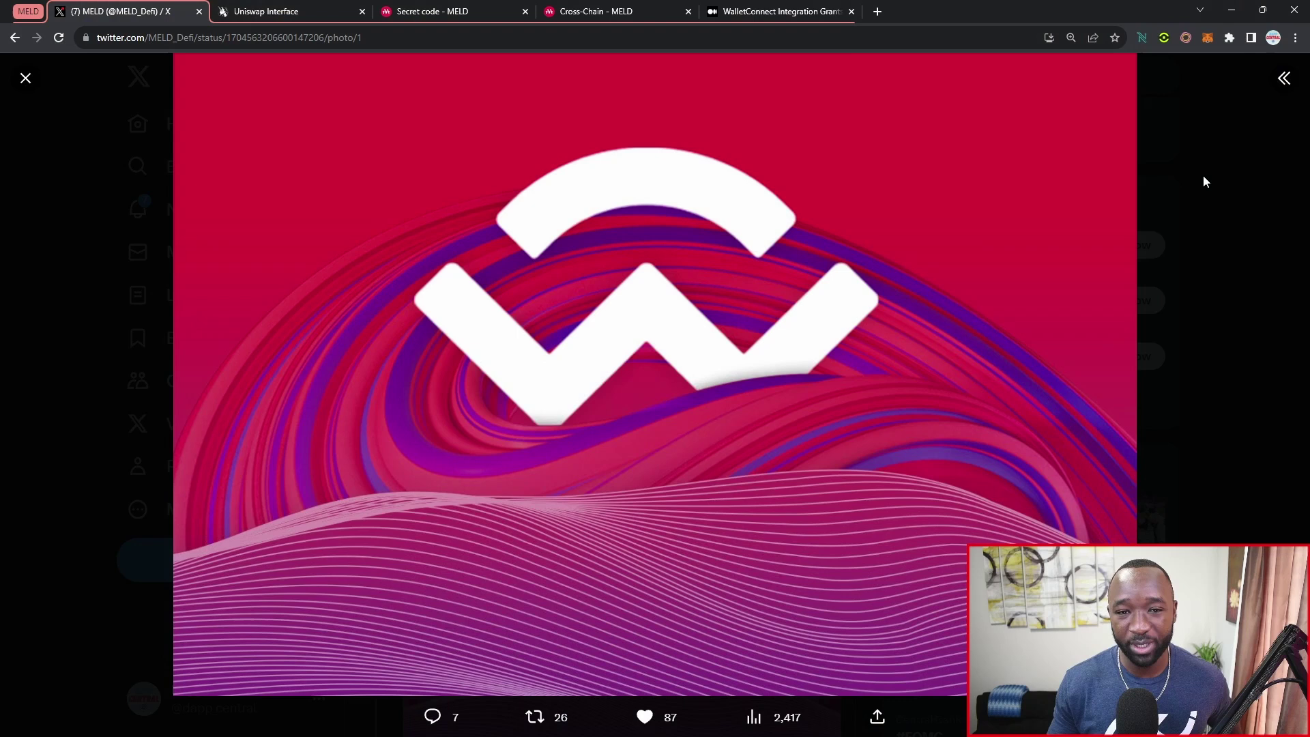
Step: View the tweet text and step through setup screenshots 1, 2 and 3 in the replies
click(1284, 78)
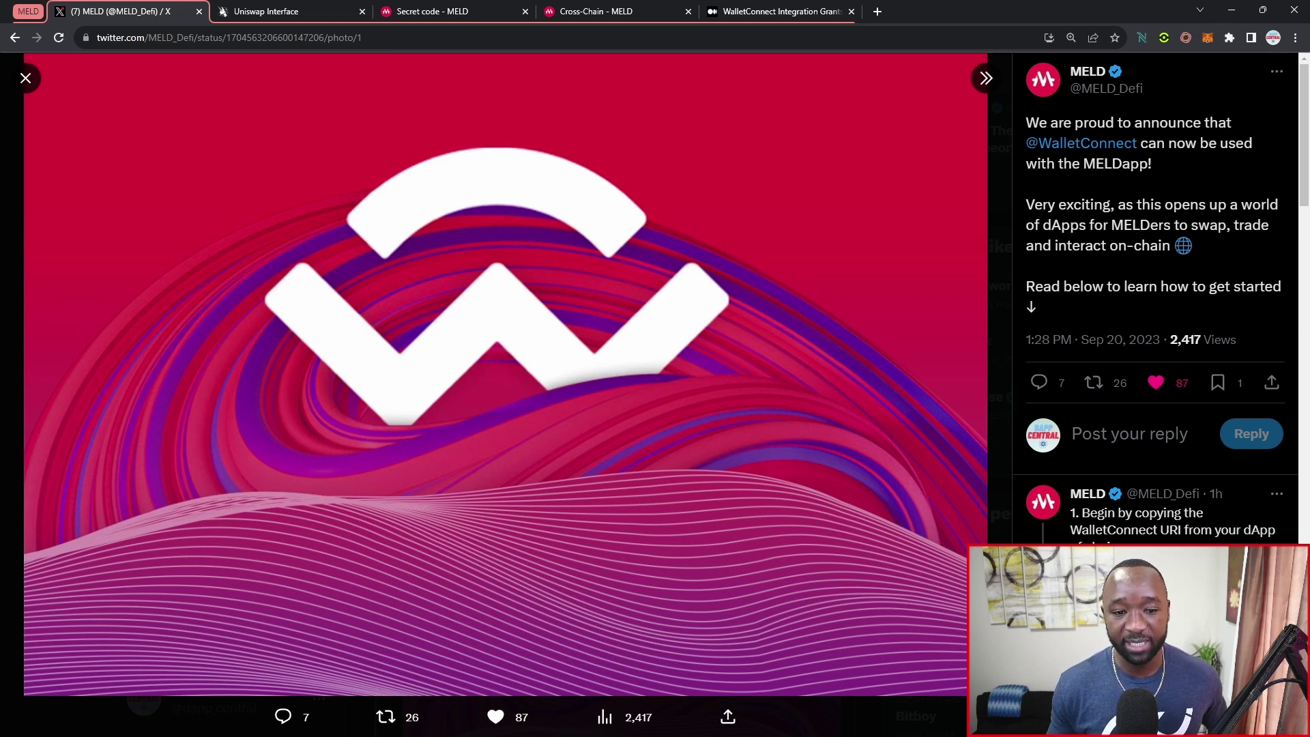
scroll(1217, 247, down, 1)
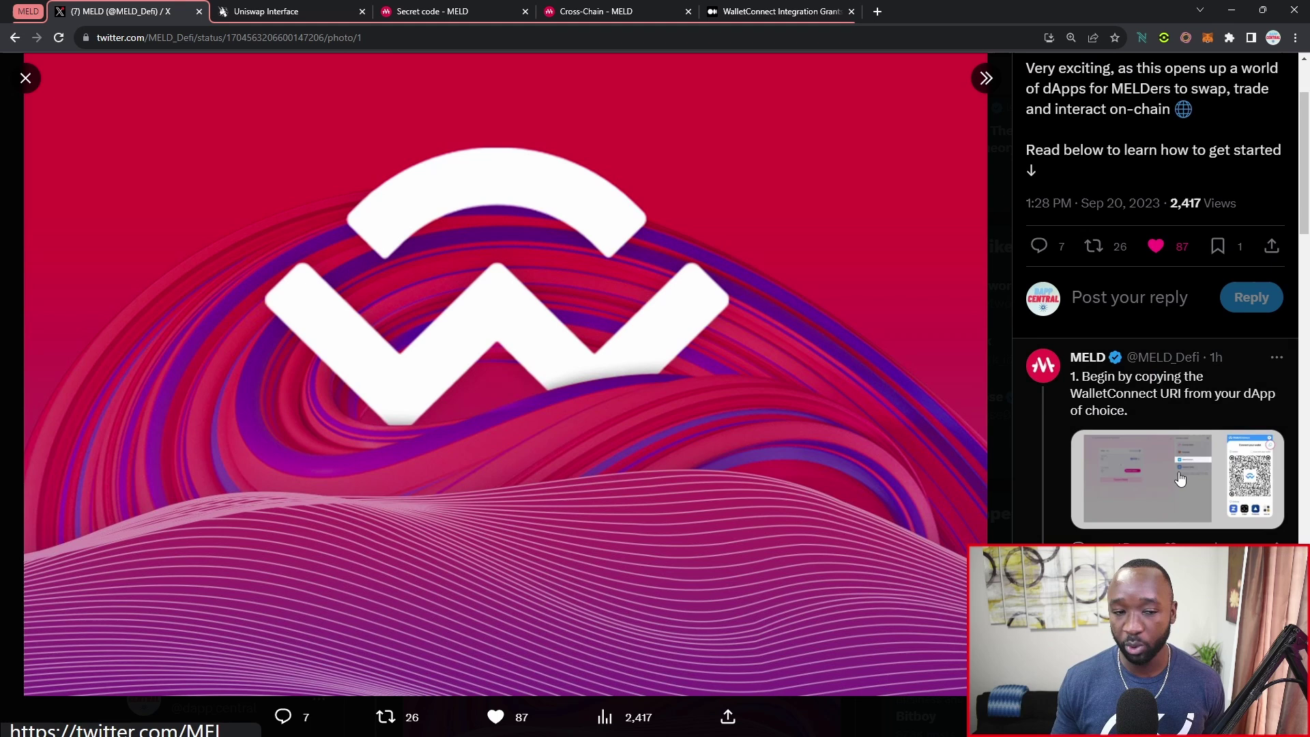
click(1178, 478)
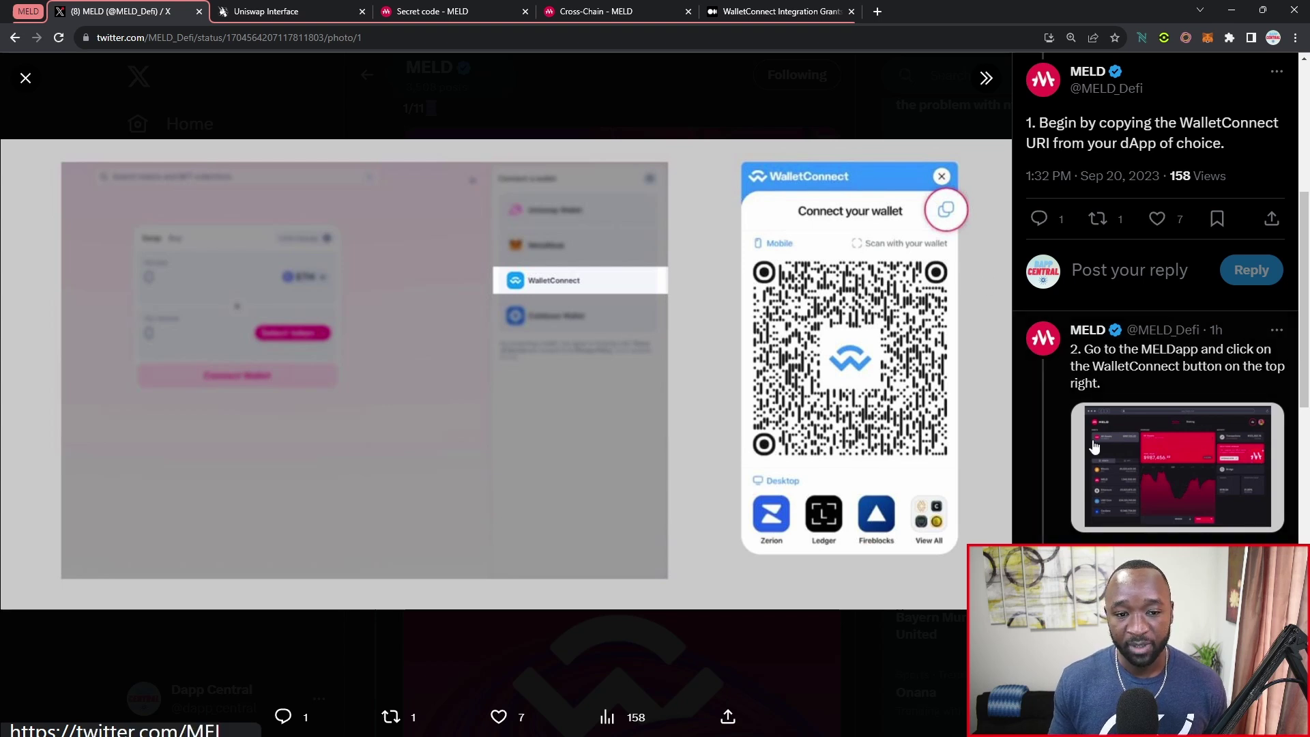
click(1171, 489)
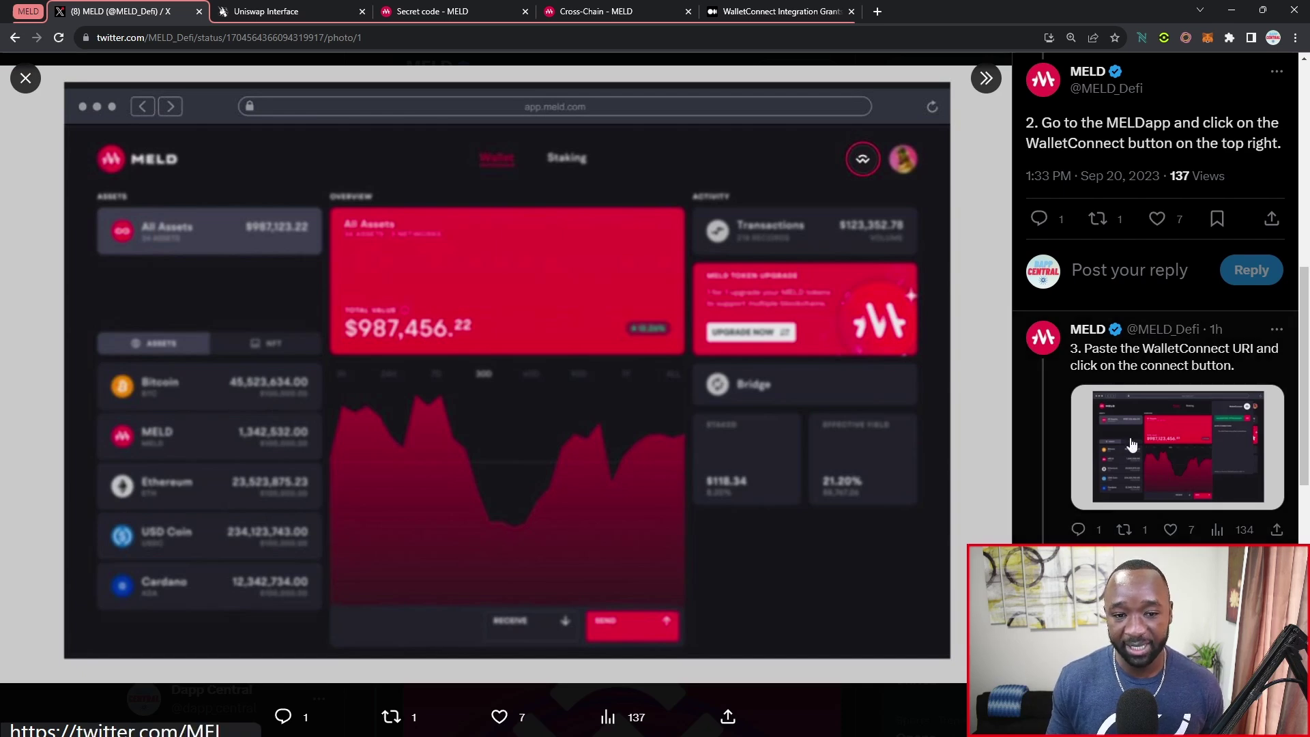
click(1163, 455)
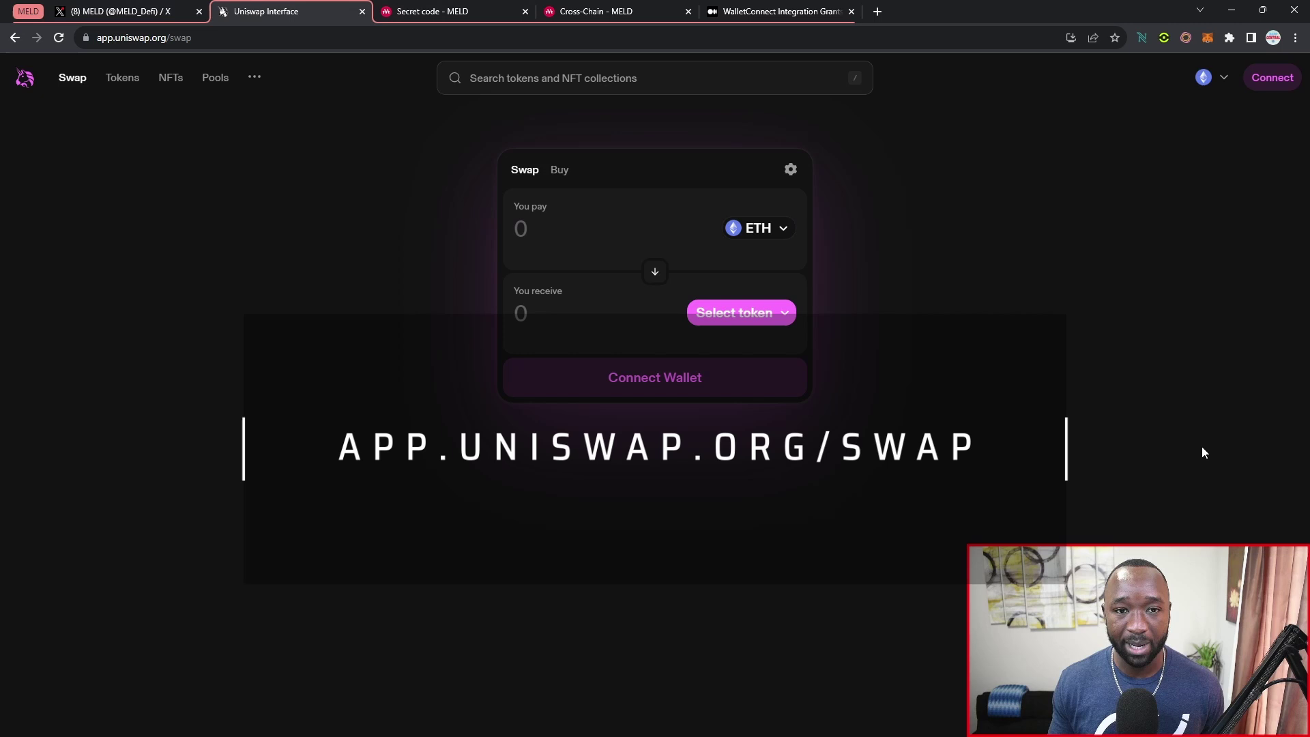
Step: Choose WalletConnect from Uniswap's connect options and copy its connection link
click(1269, 82)
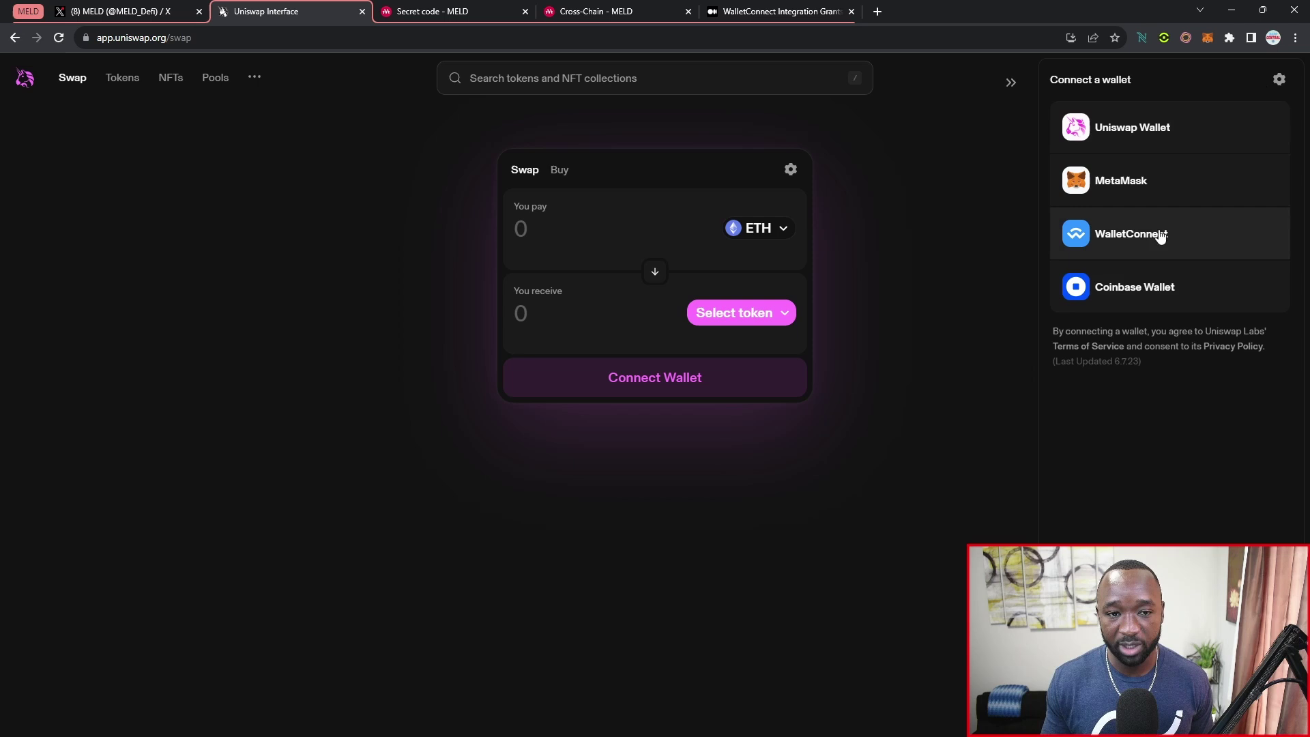
click(1191, 237)
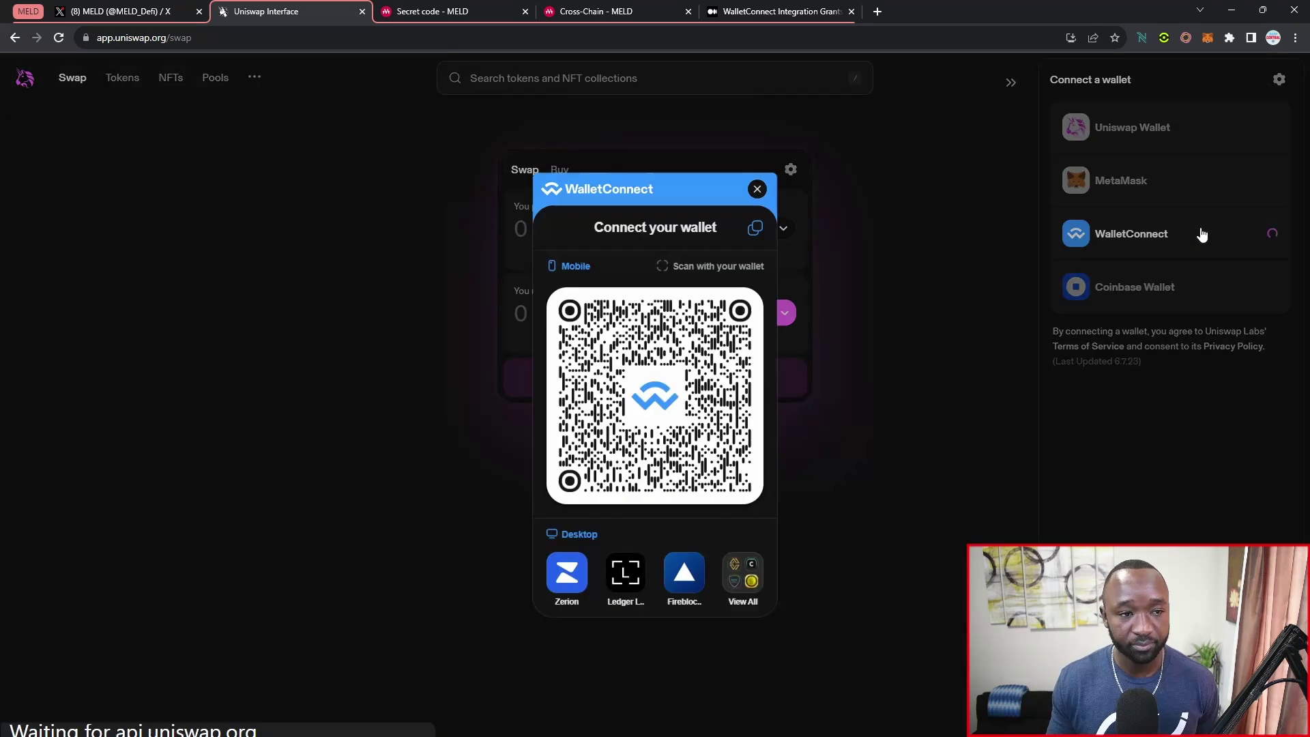
click(756, 235)
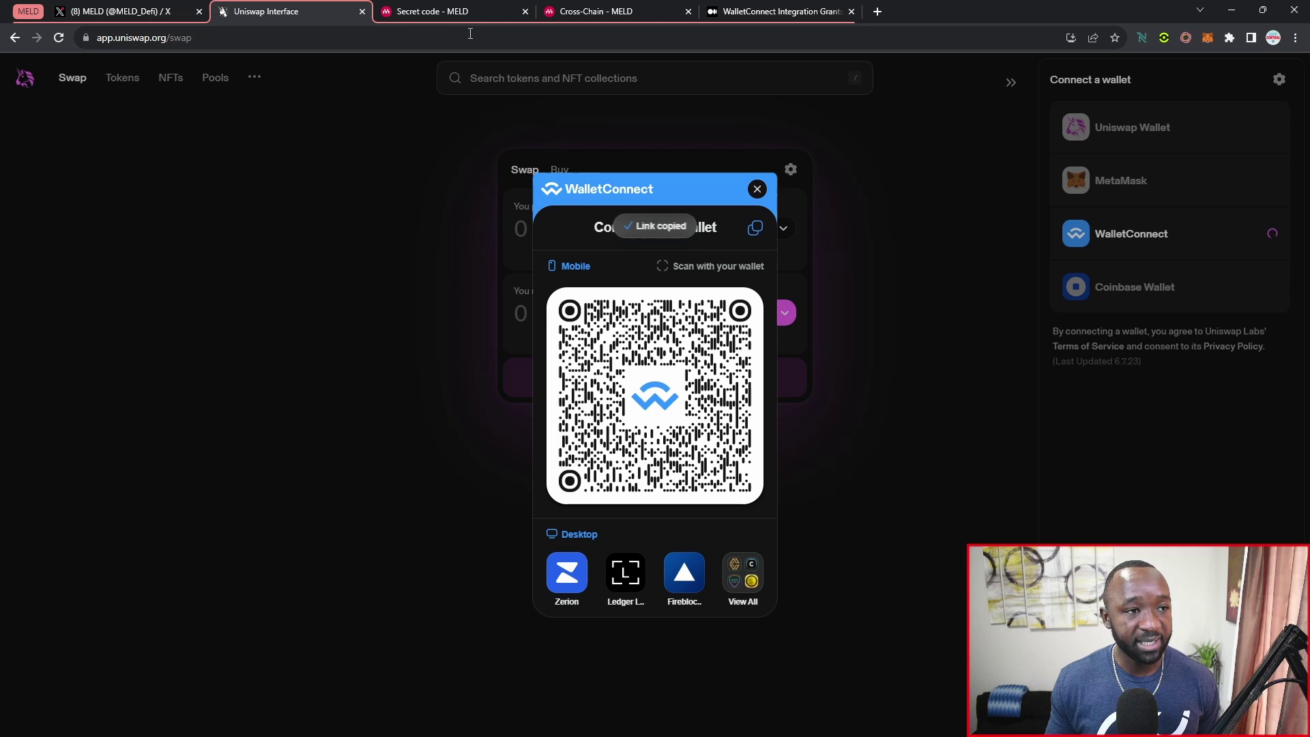
Step: Submit the password on the MELD tab to unlock the wallet overview
click(447, 13)
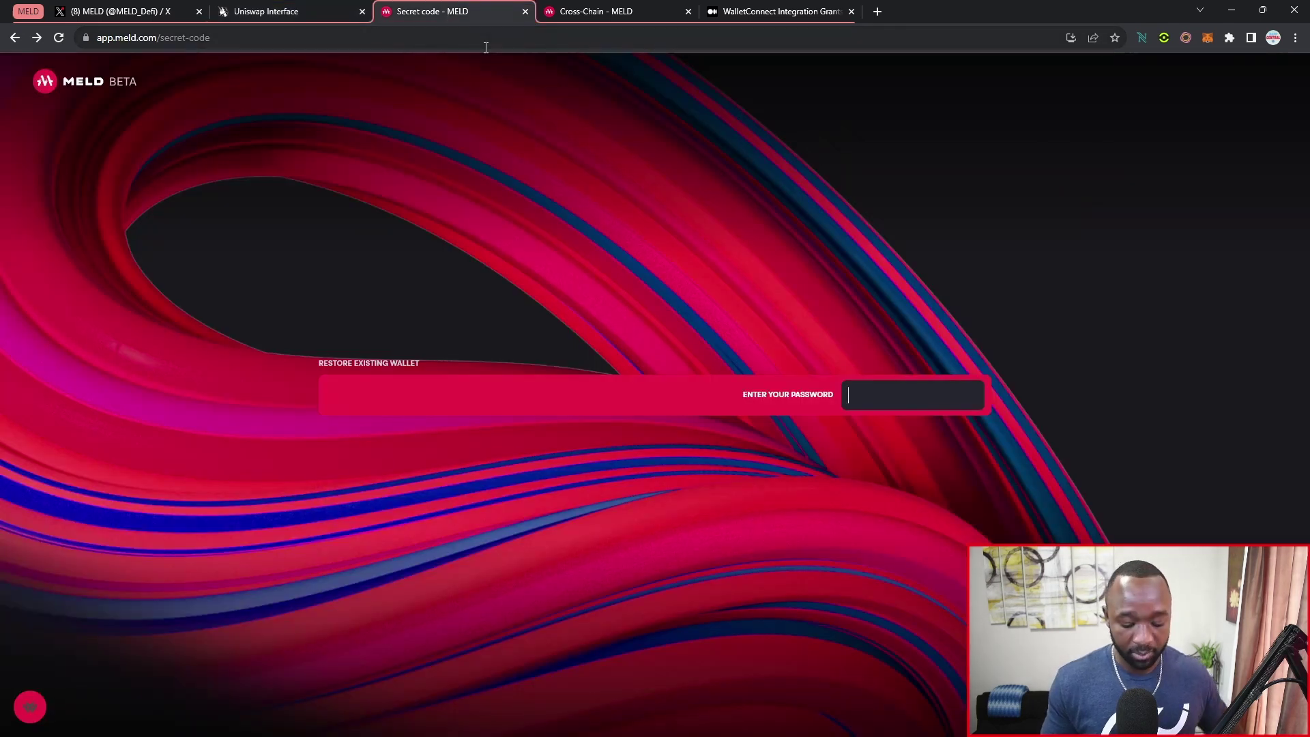
text(aaaaaaaa)
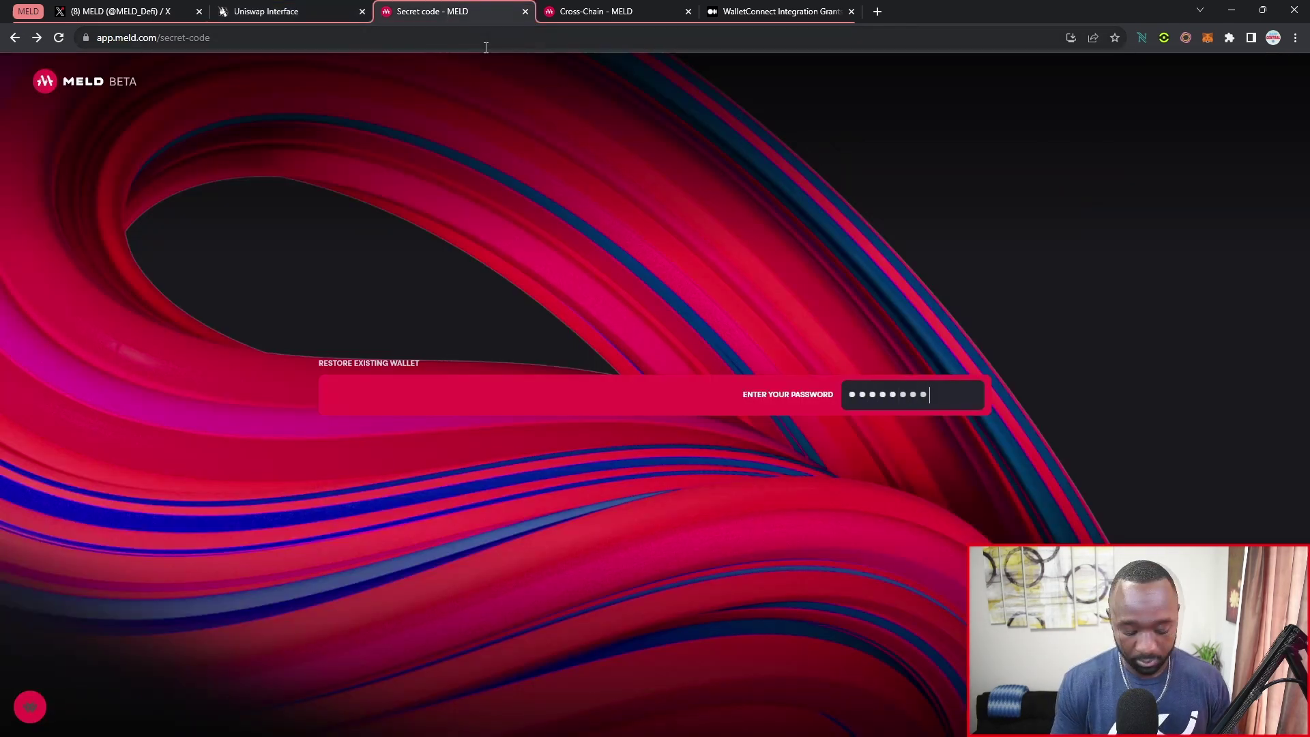
text(aa)
key(Return)
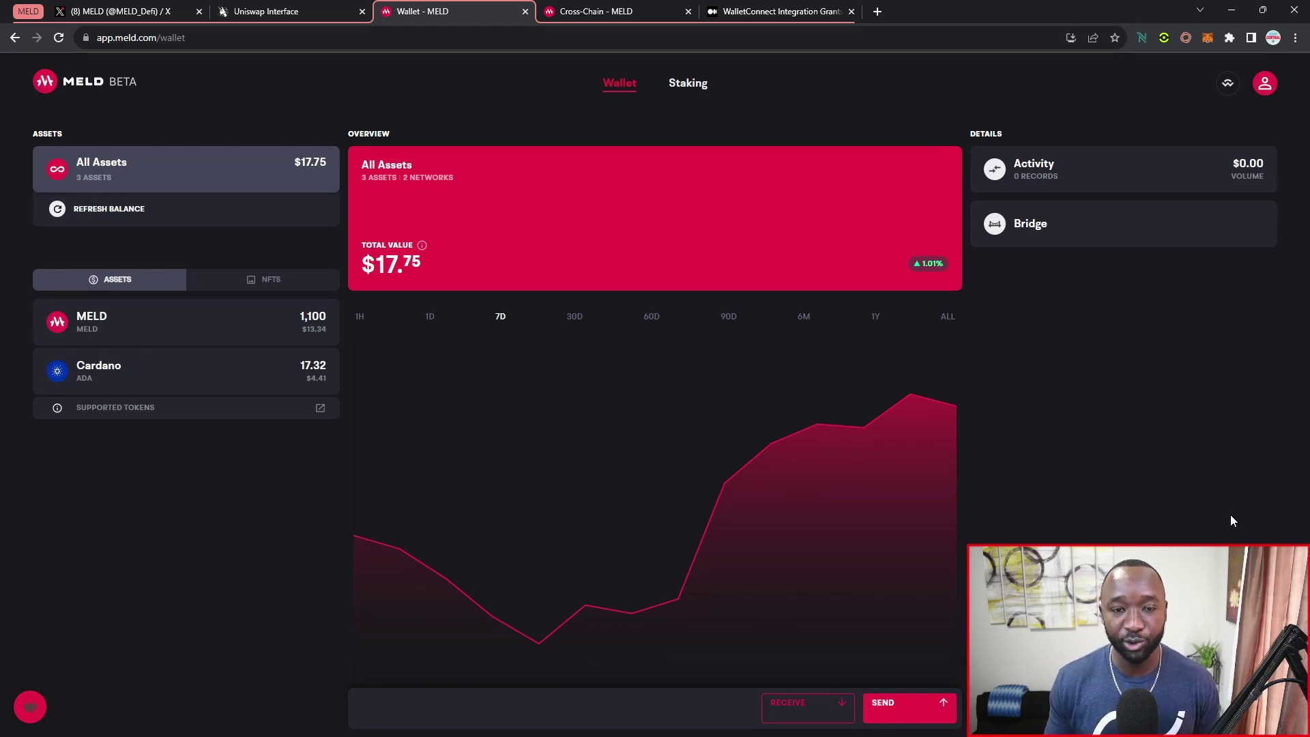
Step: Paste the copied link into MELDapp's WalletConnect panel to connect Uniswap, then return to Uniswap
click(1228, 86)
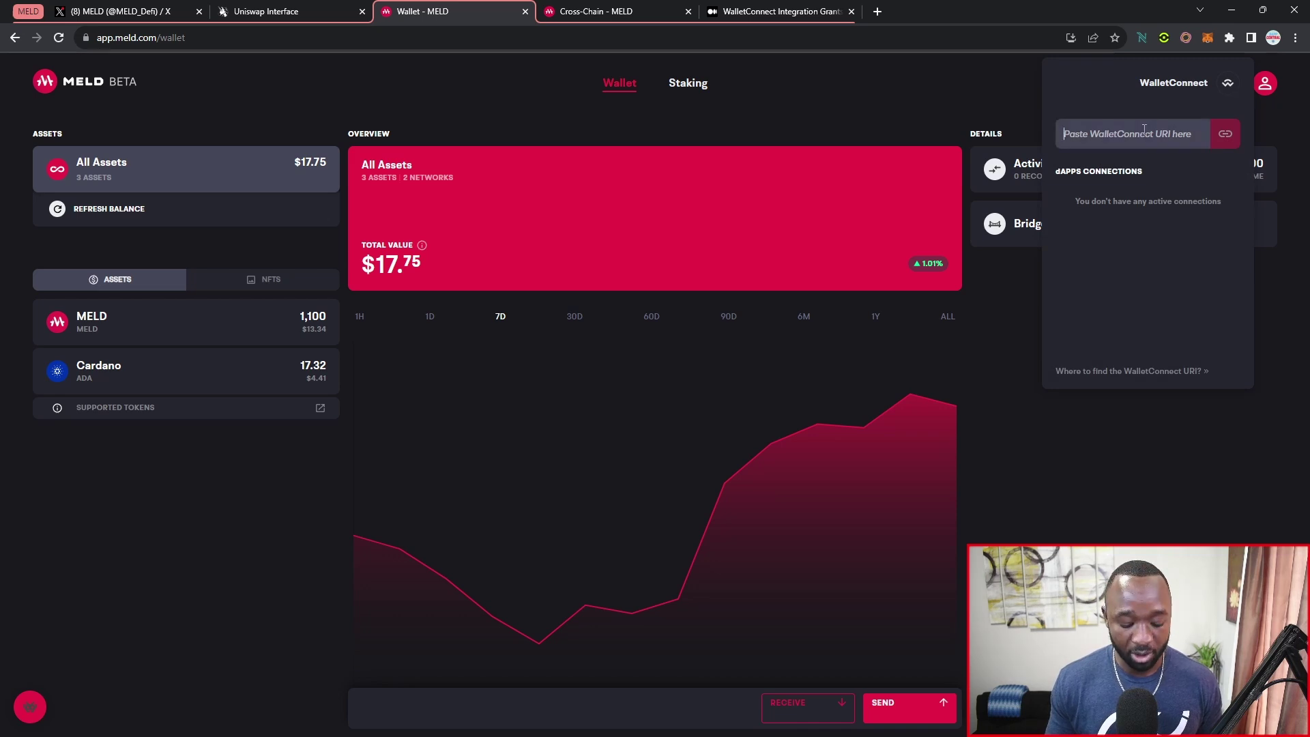
click(1144, 127)
key(ctrl+v)
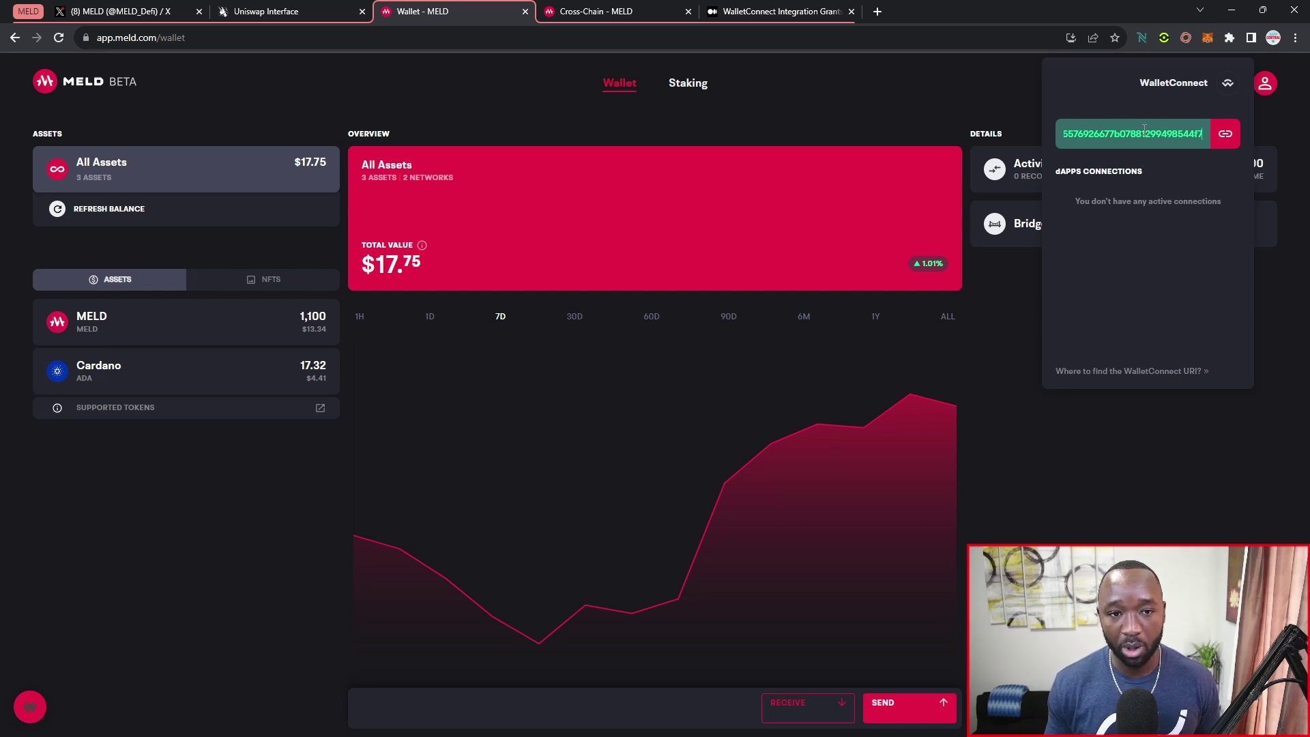
key(Return)
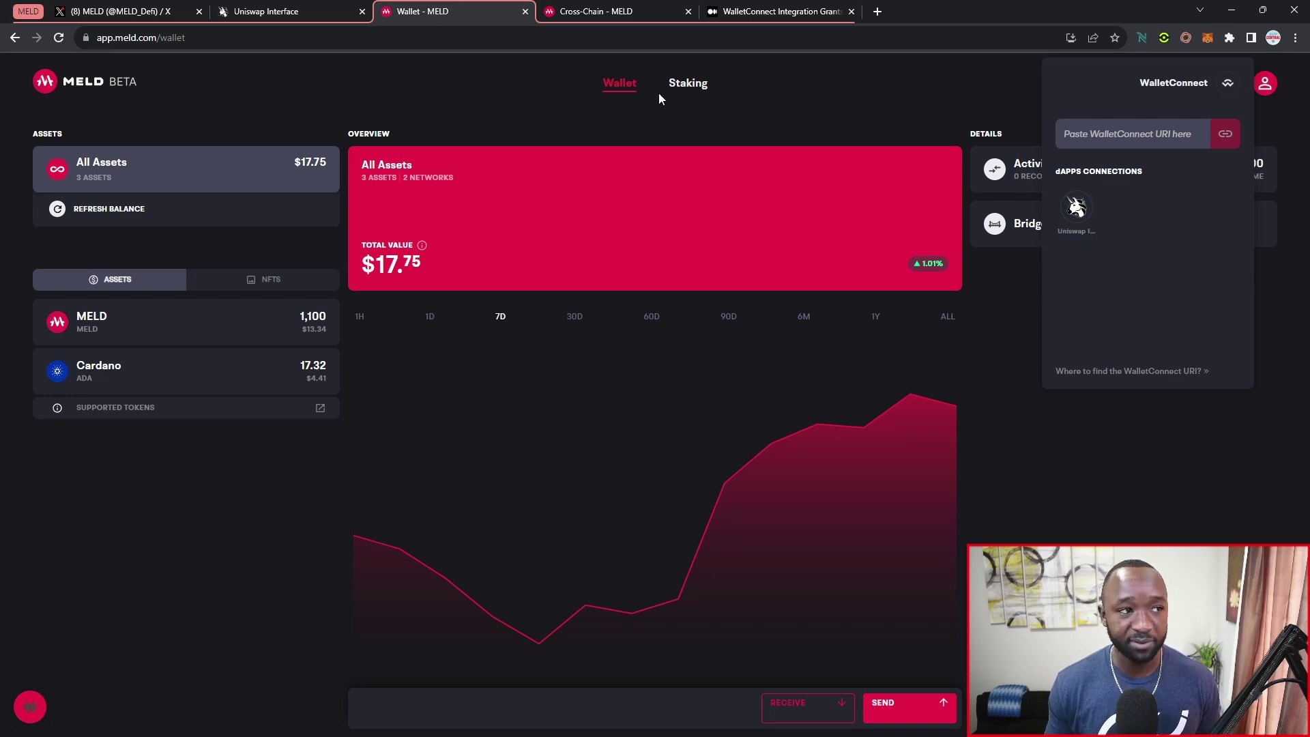
click(325, 11)
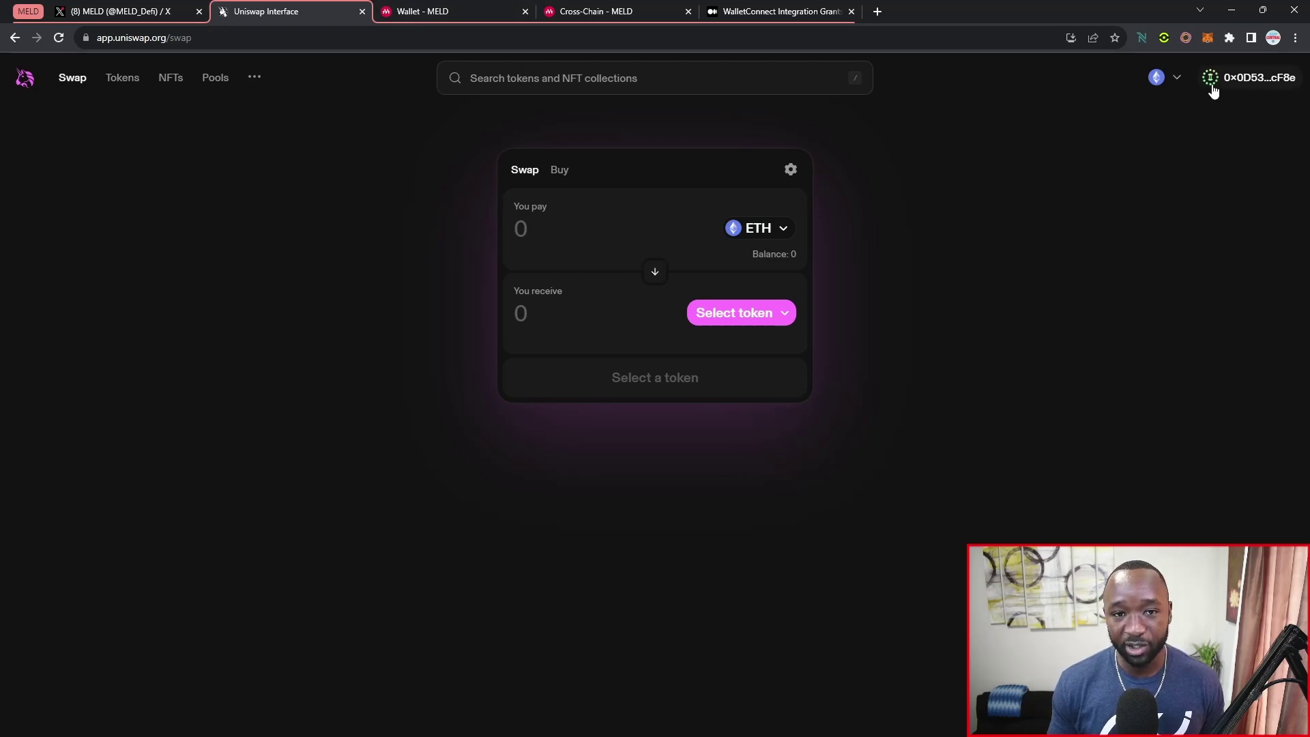
Step: Check the connected account, pick Meld as the receive token, and view the MELD cross-chain docs
click(1251, 82)
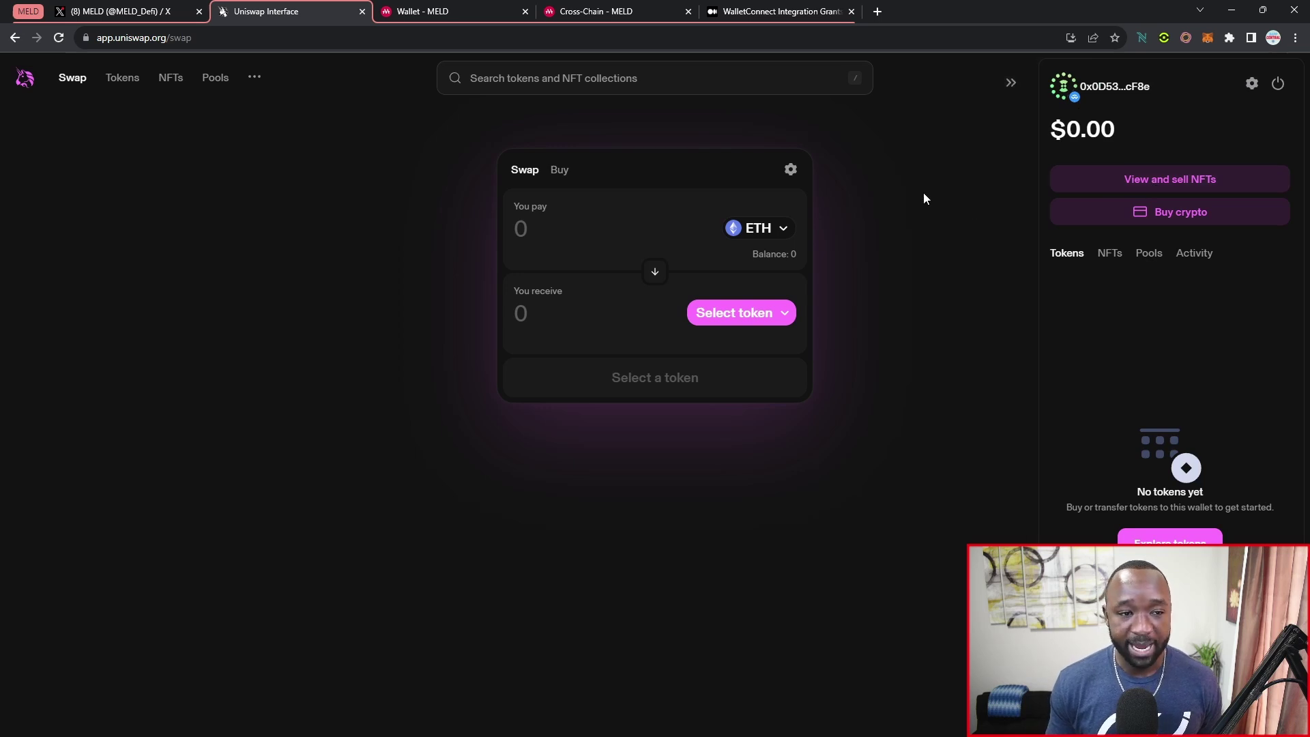
click(1012, 86)
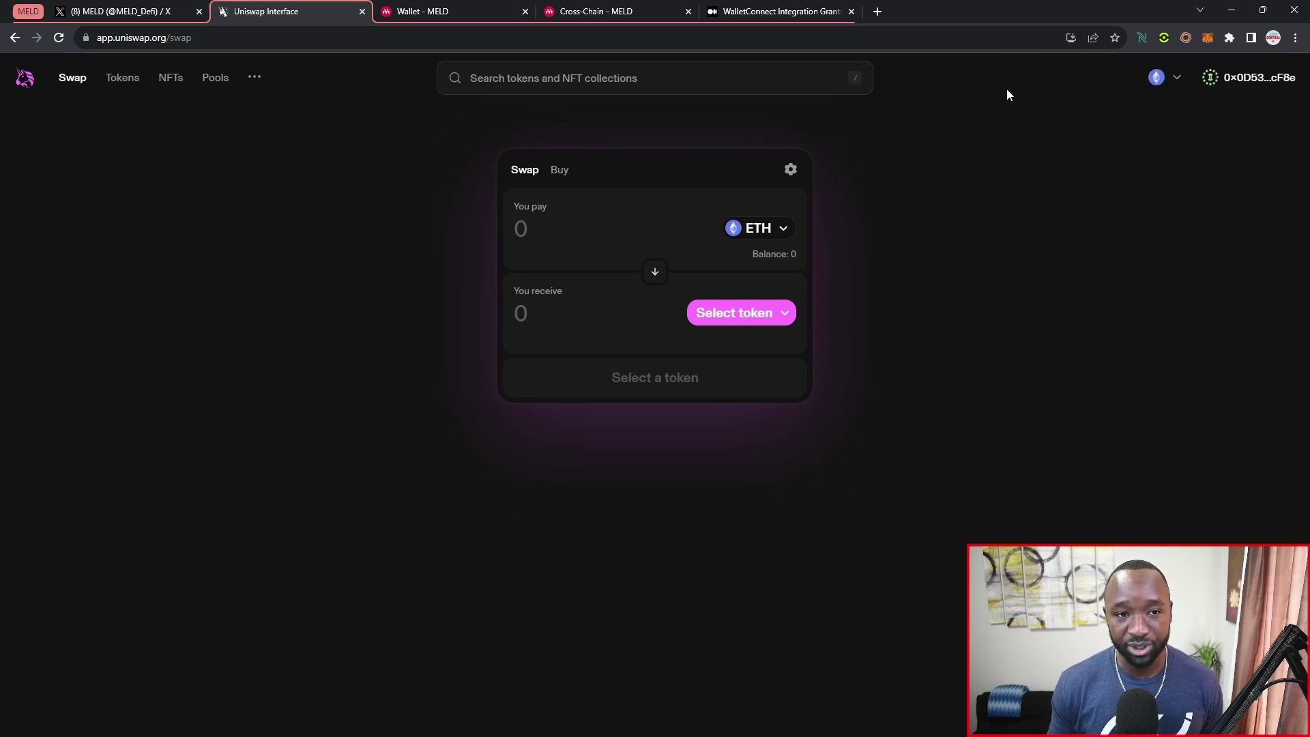
click(734, 320)
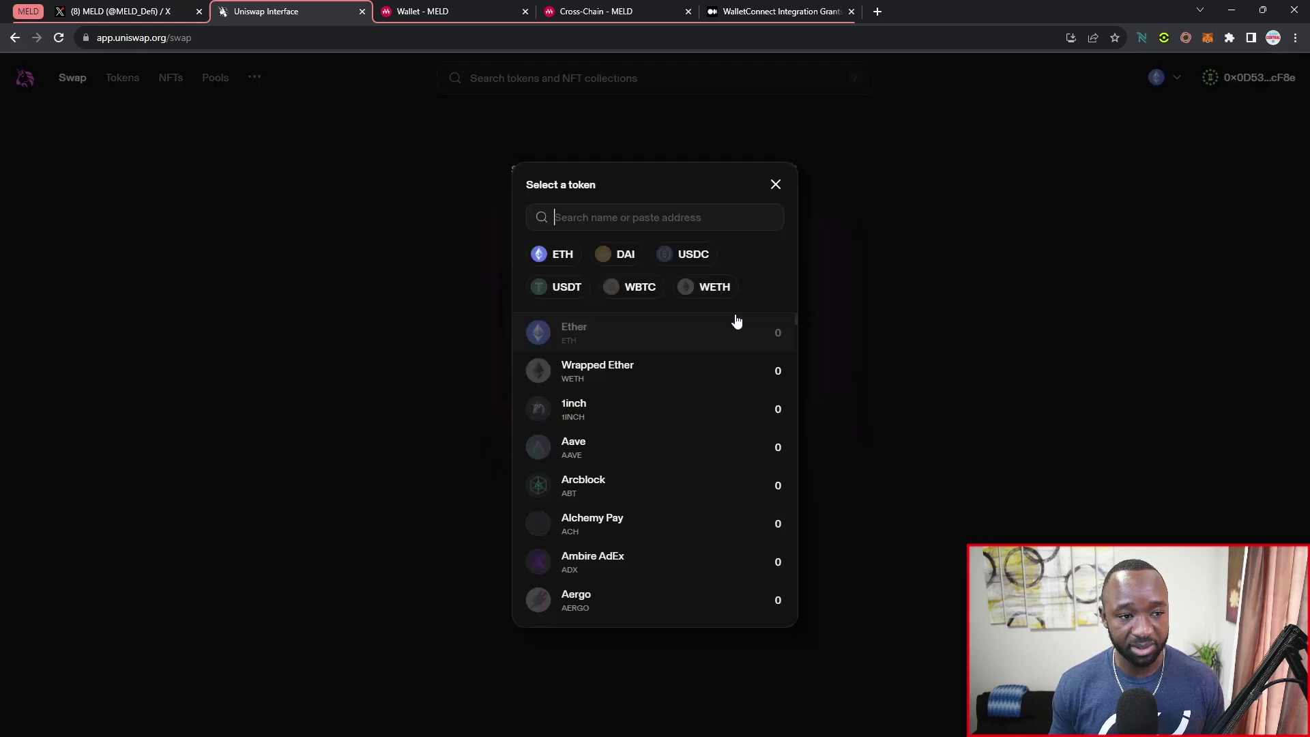
text(mel)
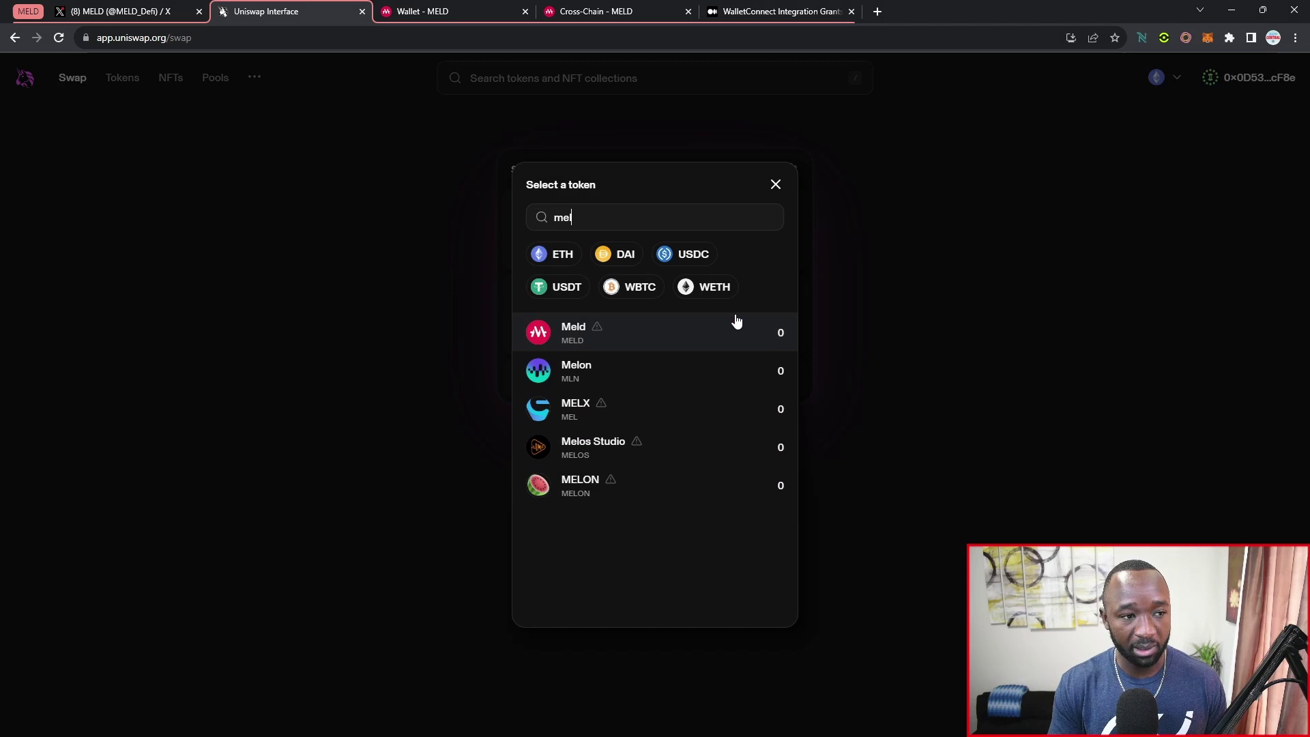
text(d)
click(675, 345)
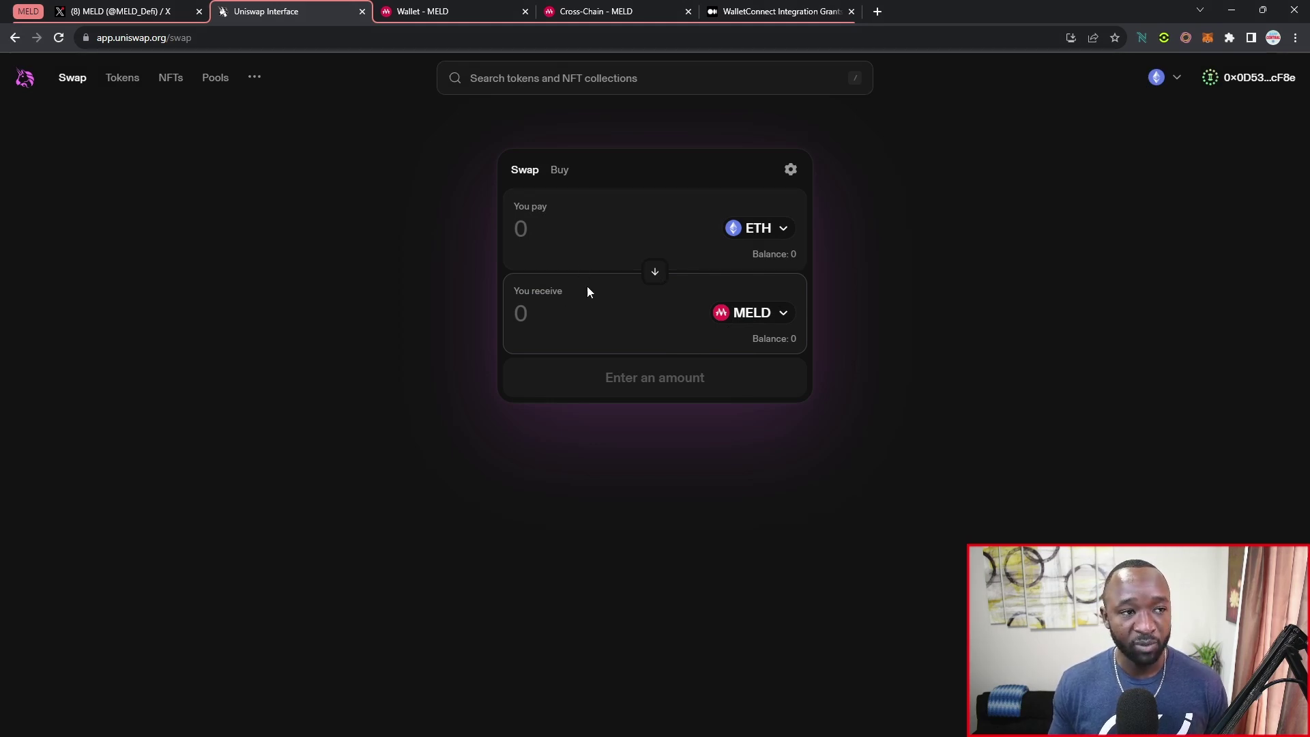
click(577, 12)
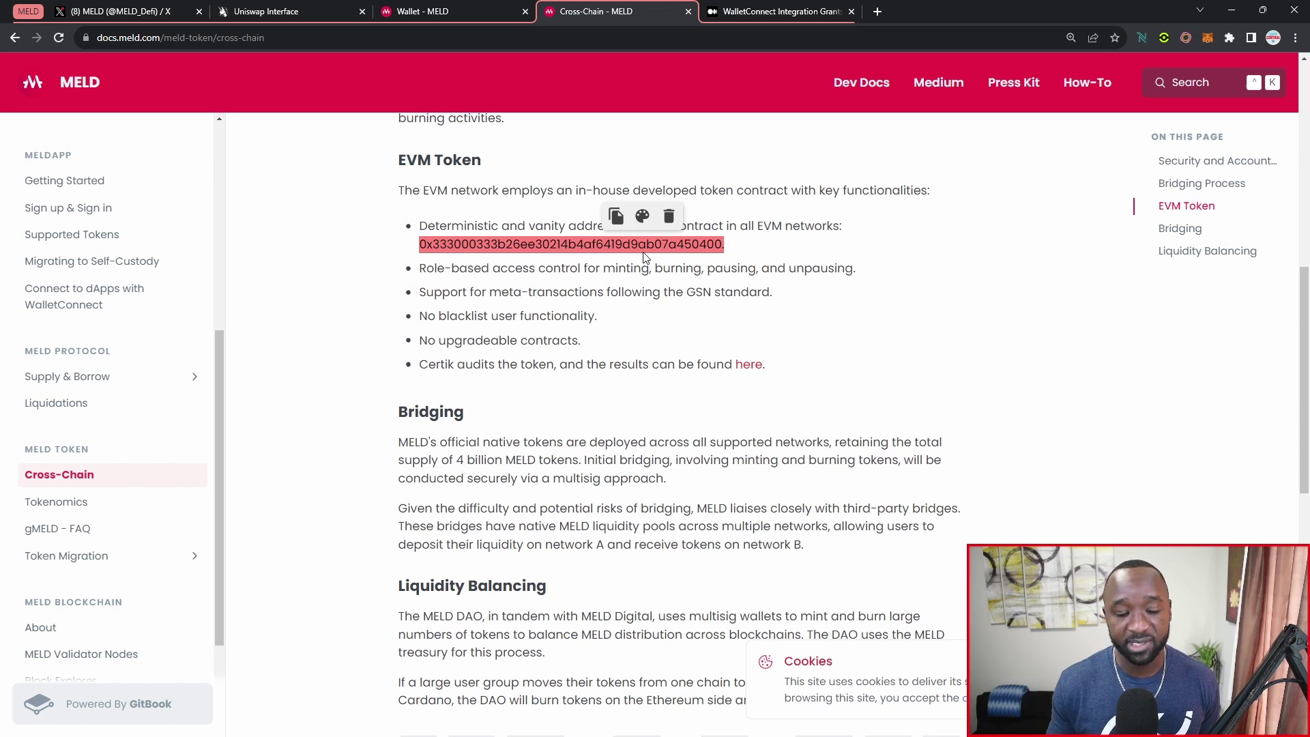
Step: Disconnect Uniswap from the MELD wallet's connections and return to the Uniswap page
click(453, 10)
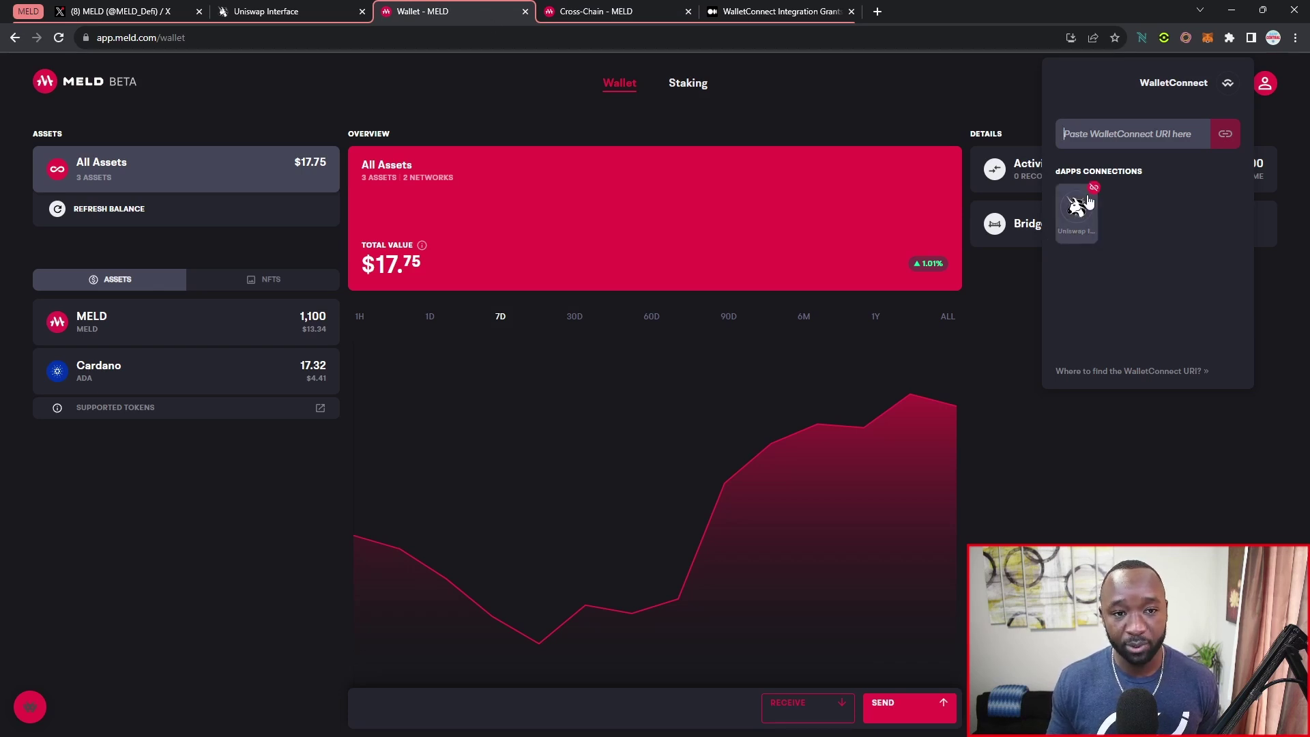
mouse_move(1077, 209)
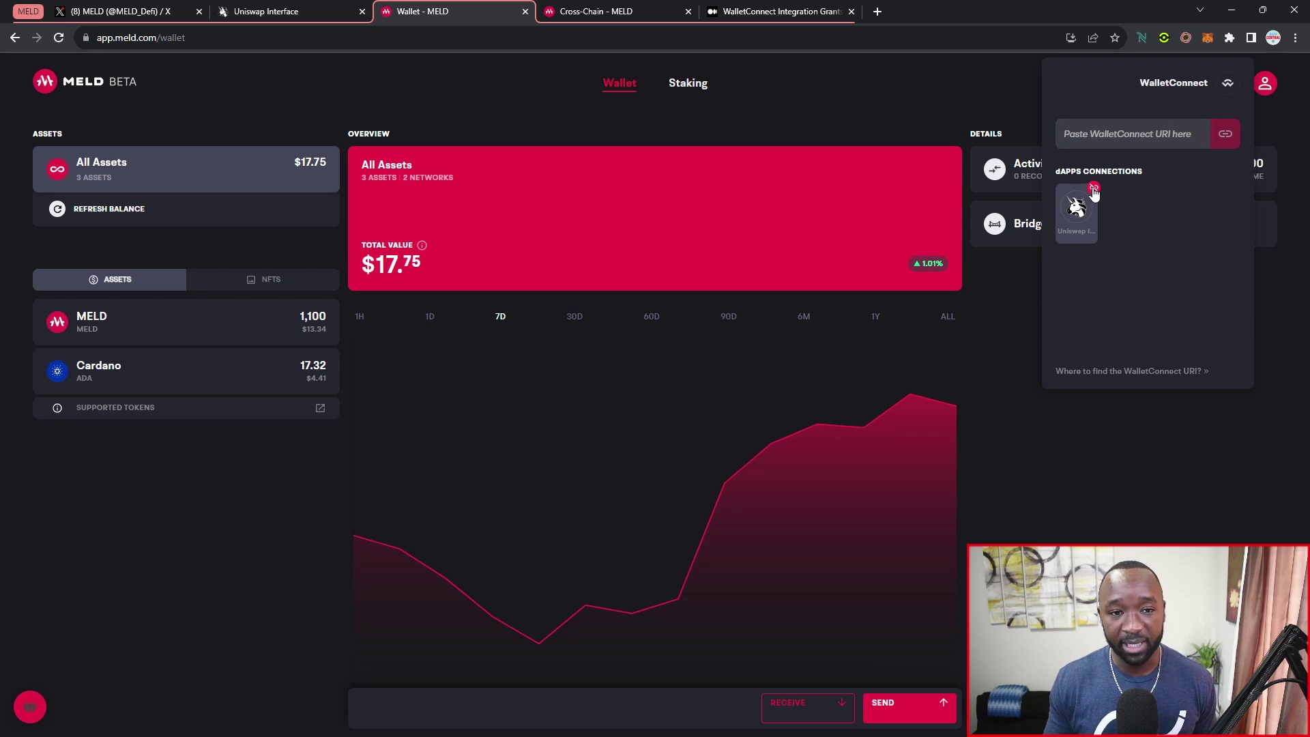
click(1094, 191)
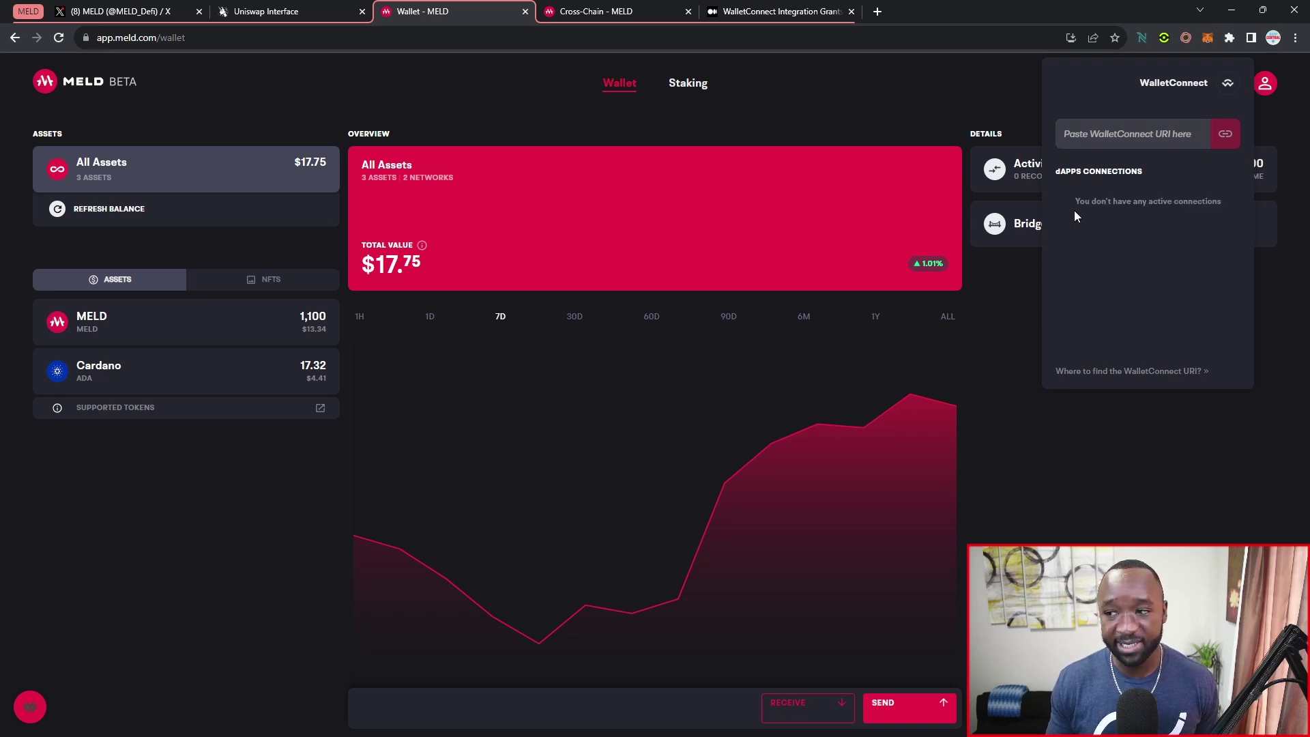
click(285, 13)
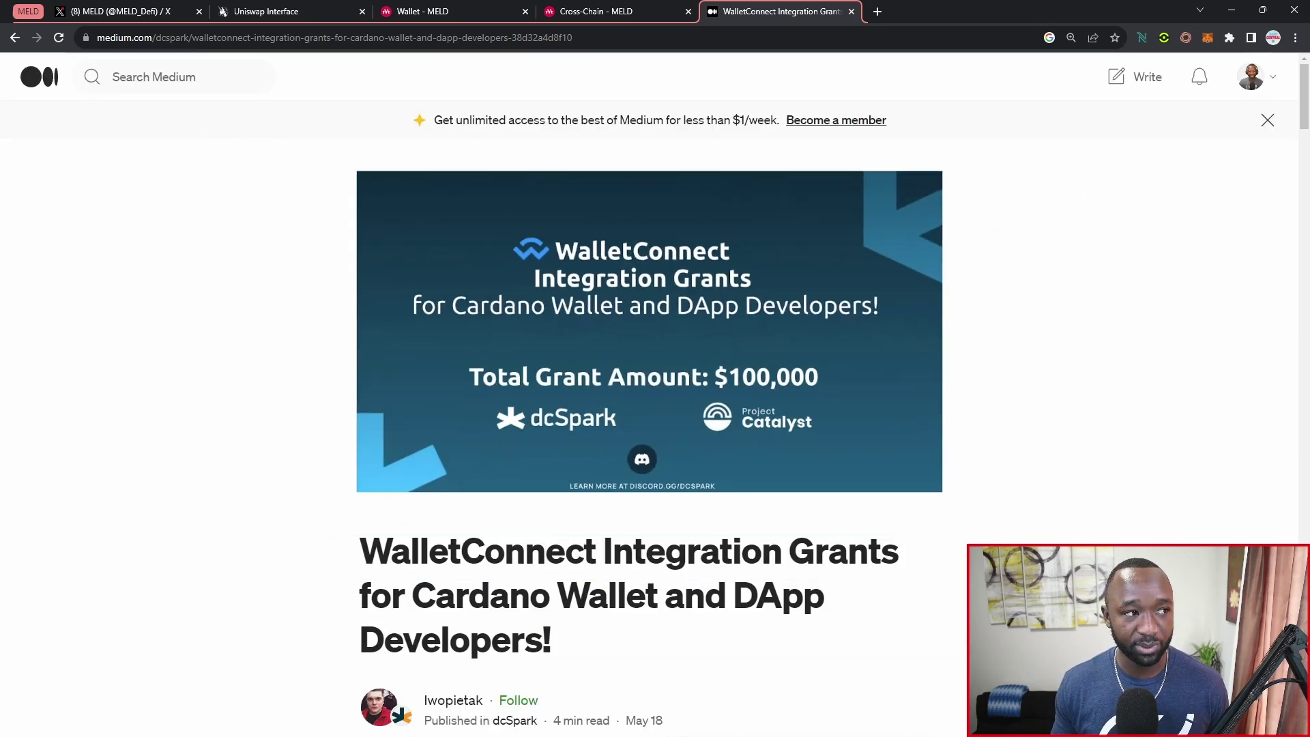
scroll(650, 410, down, 1)
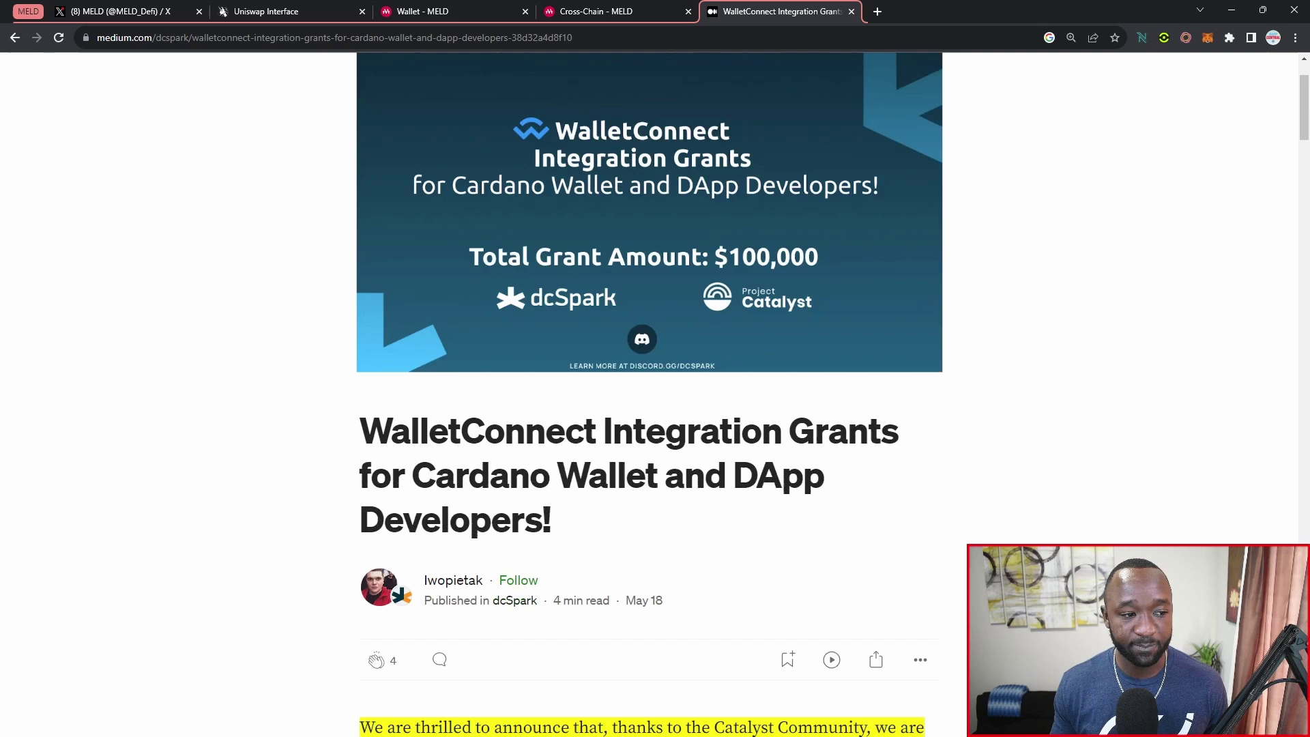
scroll(650, 410, down, 1)
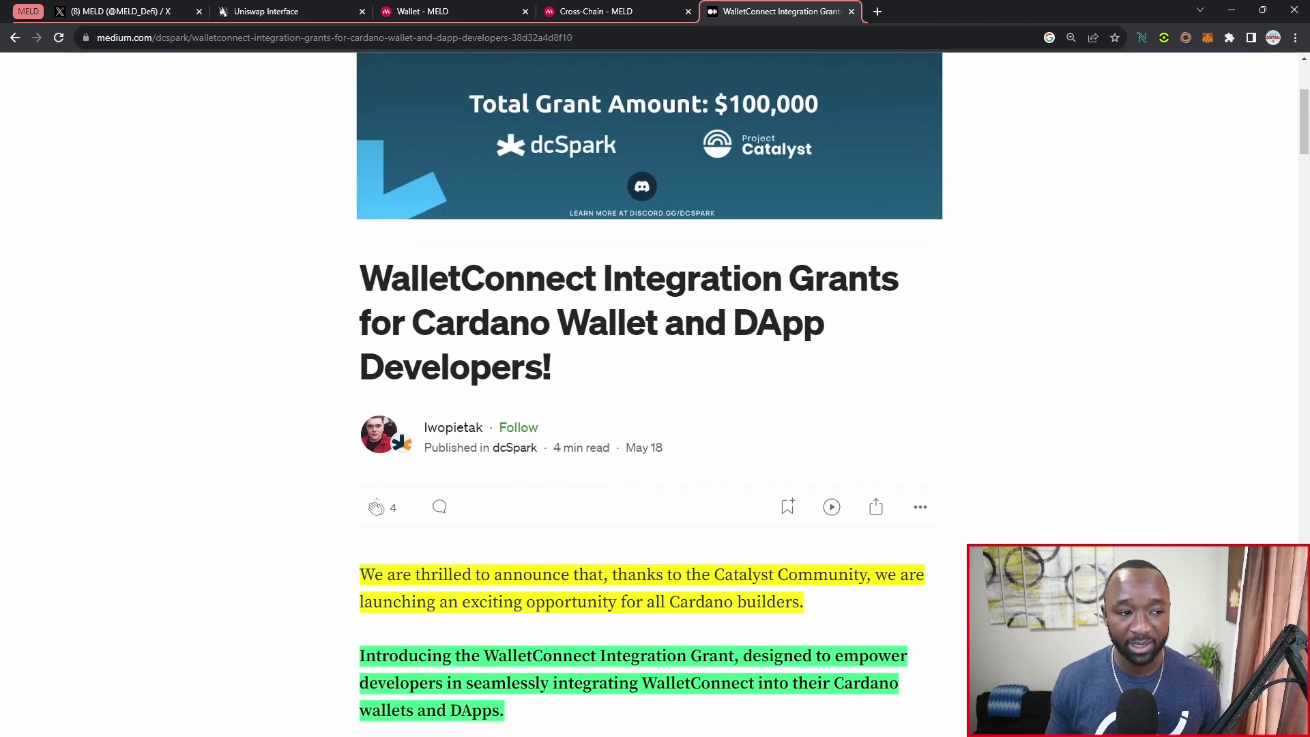
scroll(650, 410, down, 1)
scroll(650, 409, down, 1)
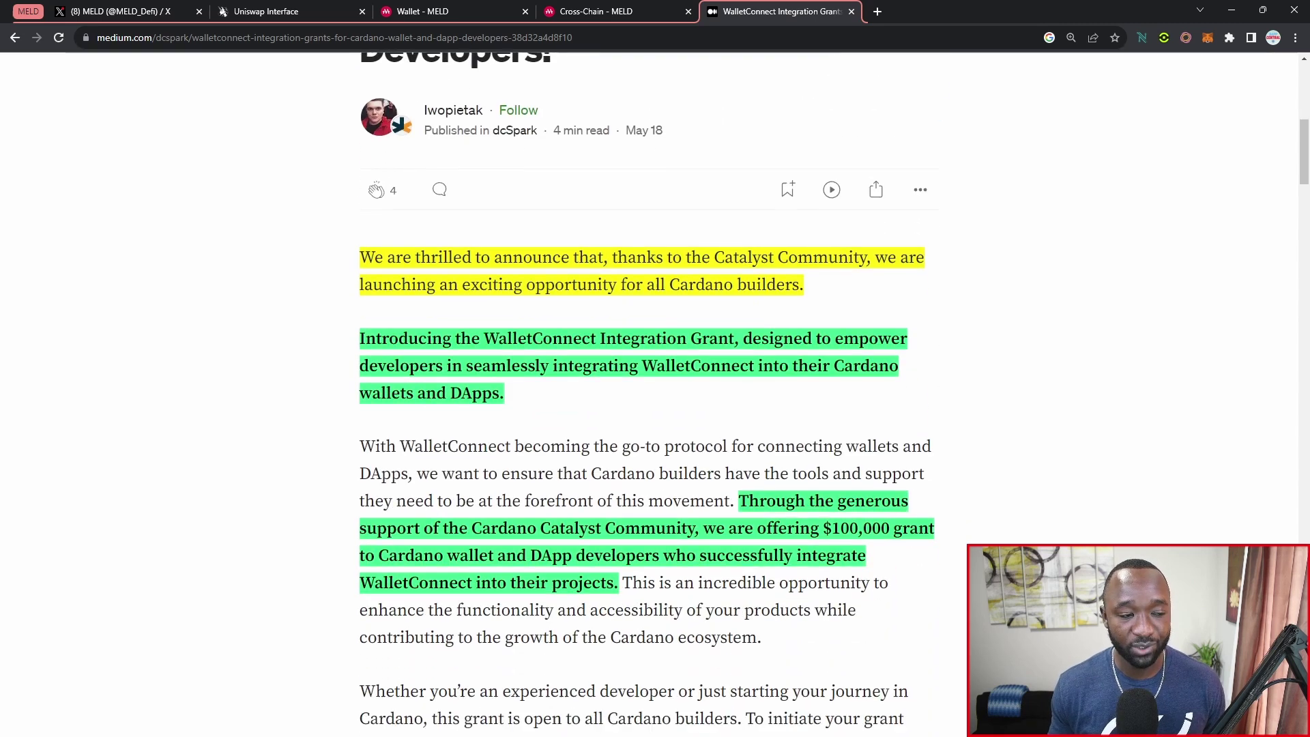
scroll(650, 409, down, 1)
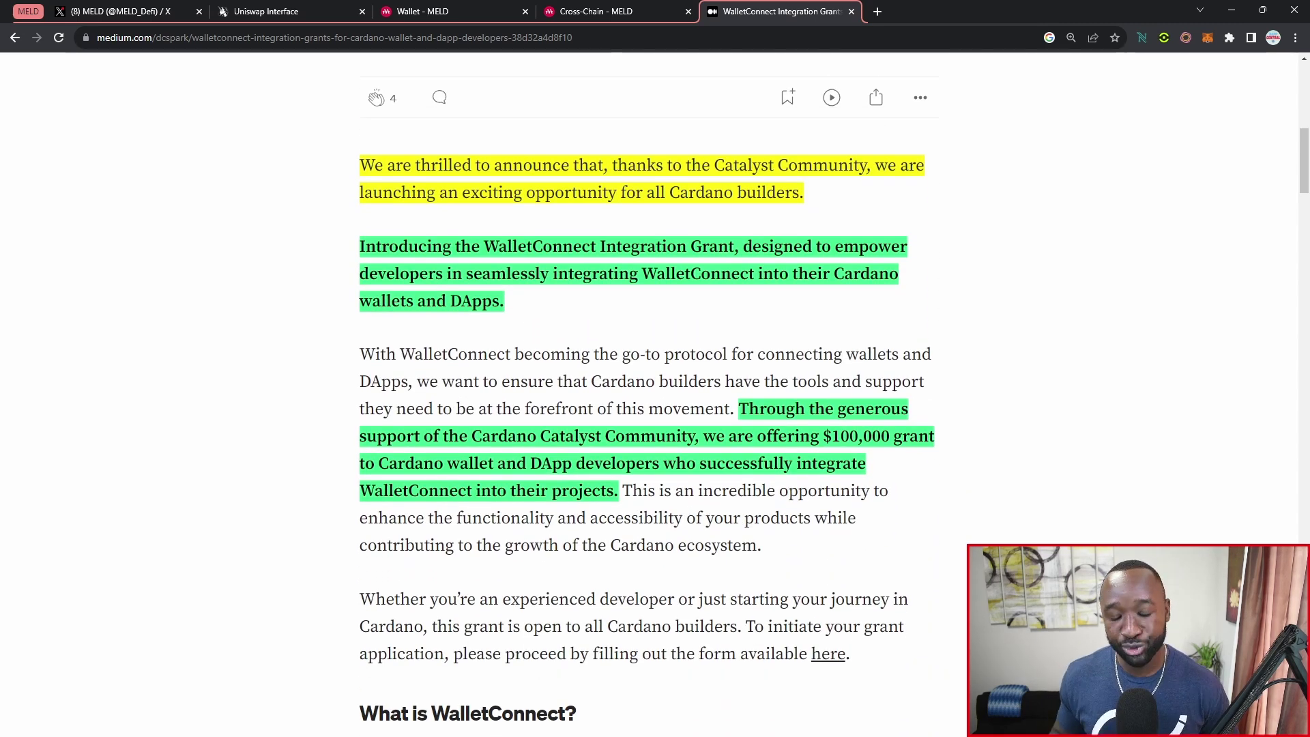